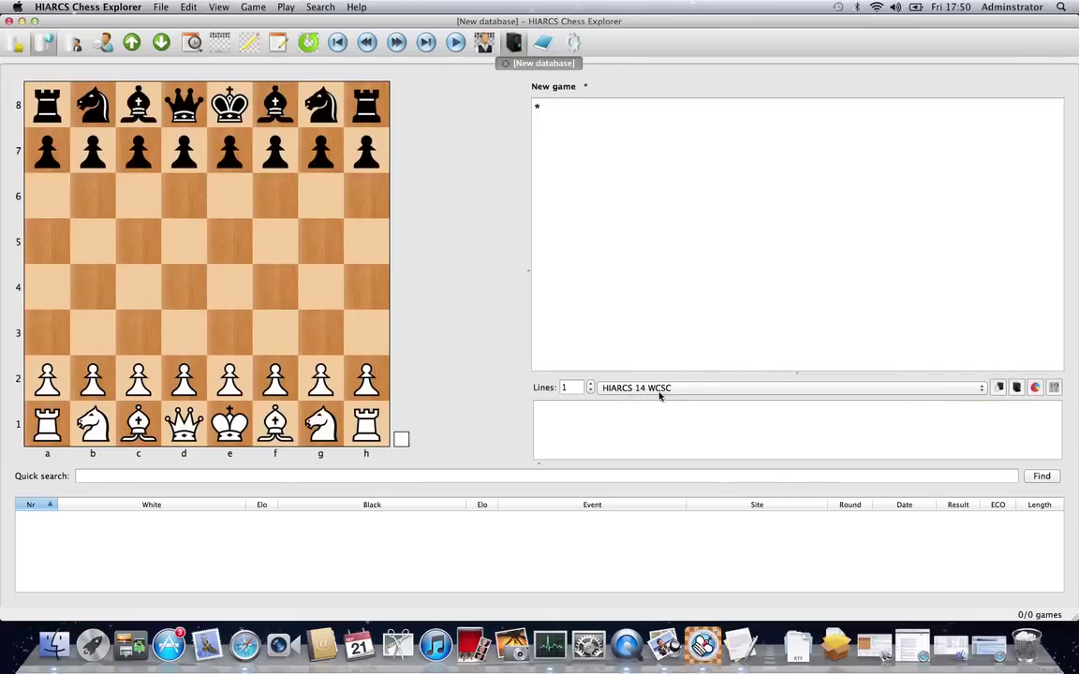
- Open the configuration of the HIARCS 14 WCSC engine and view the start of its option list
left_click(1001, 389)
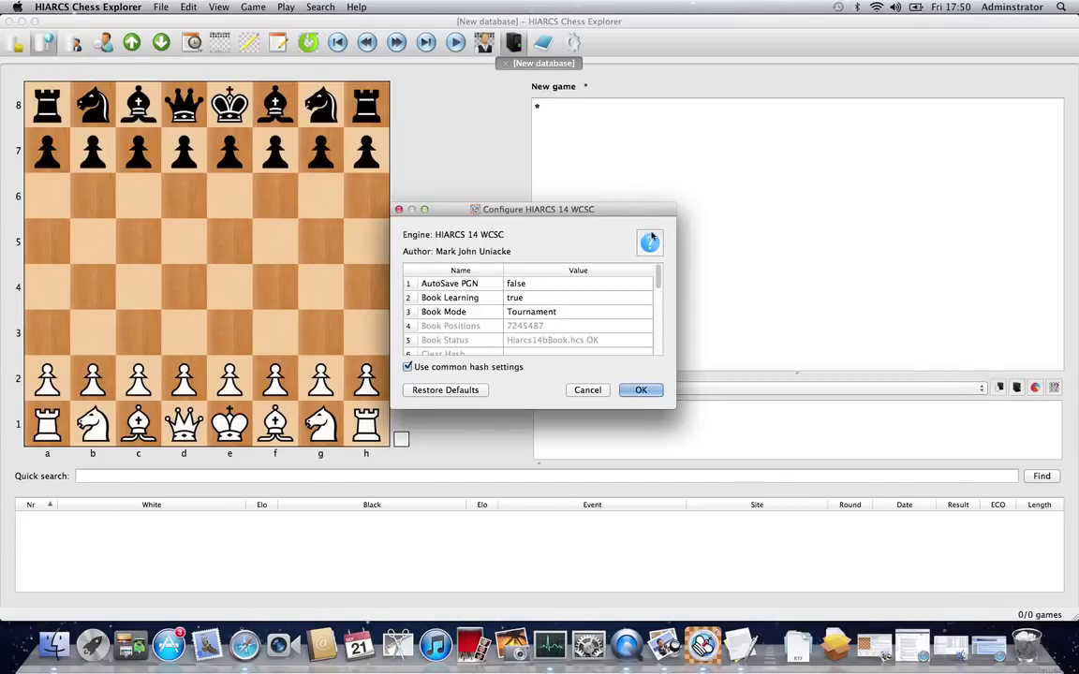
scroll(660, 290, "down", 2)
mouse_move(660, 291)
left_mouse_down()
mouse_move(662, 354)
mouse_move(664, 278)
left_mouse_up()
- Set the engine's Book Learning option to false and check the AutoSave PGN and Book Mode values
left_click(536, 301)
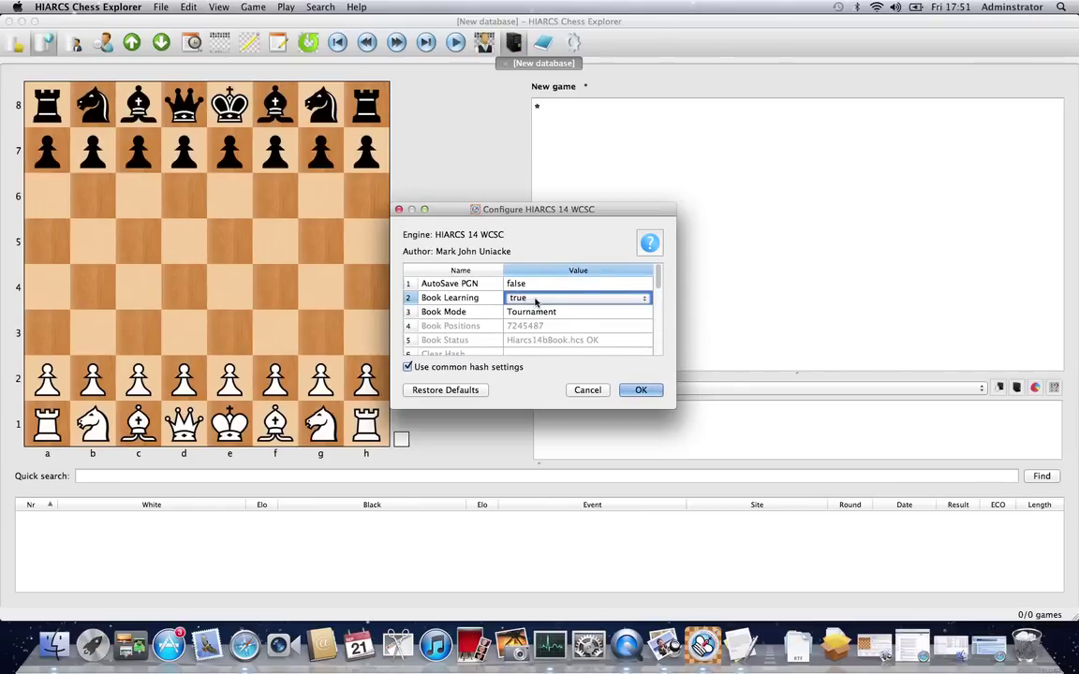
left_click(644, 300)
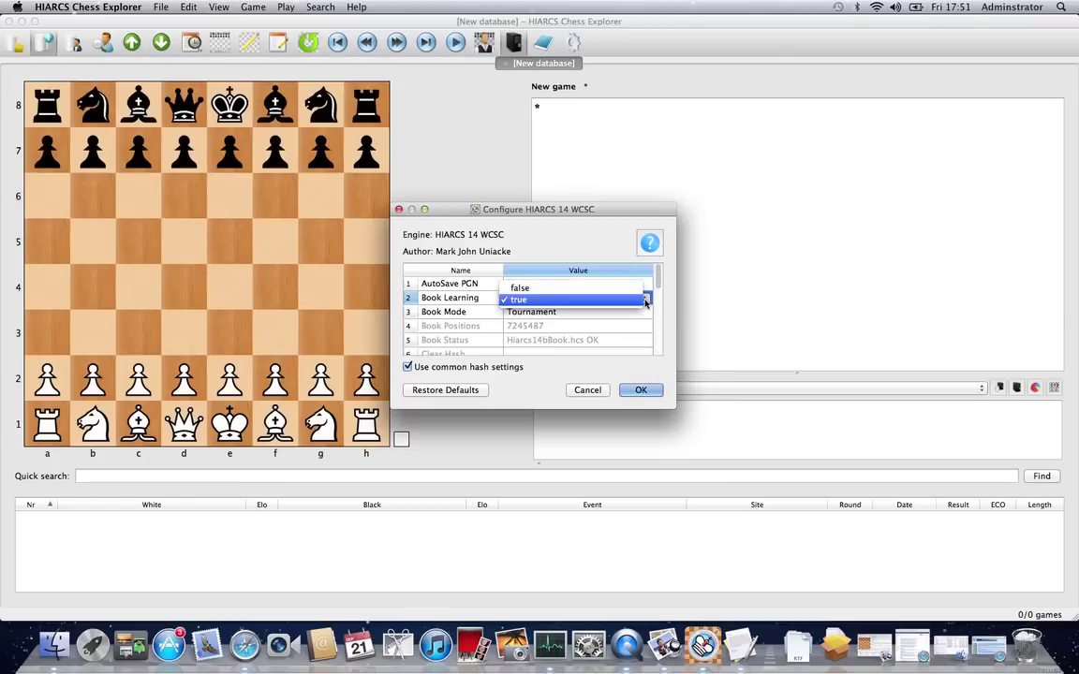
left_click(629, 286)
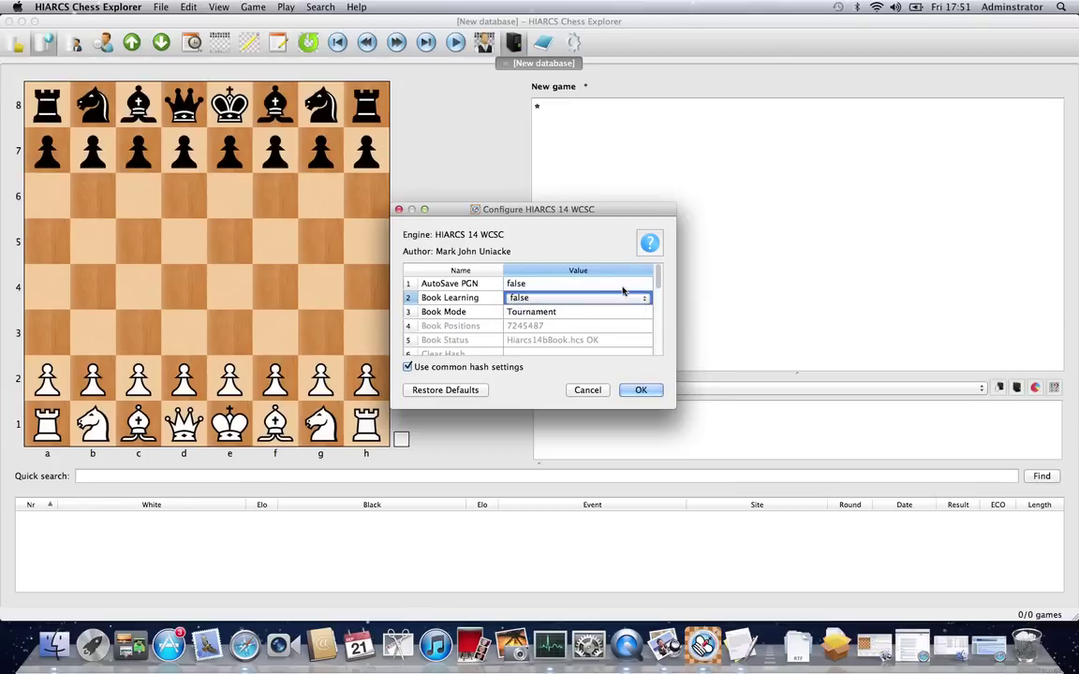
left_click(561, 311)
left_click(559, 287)
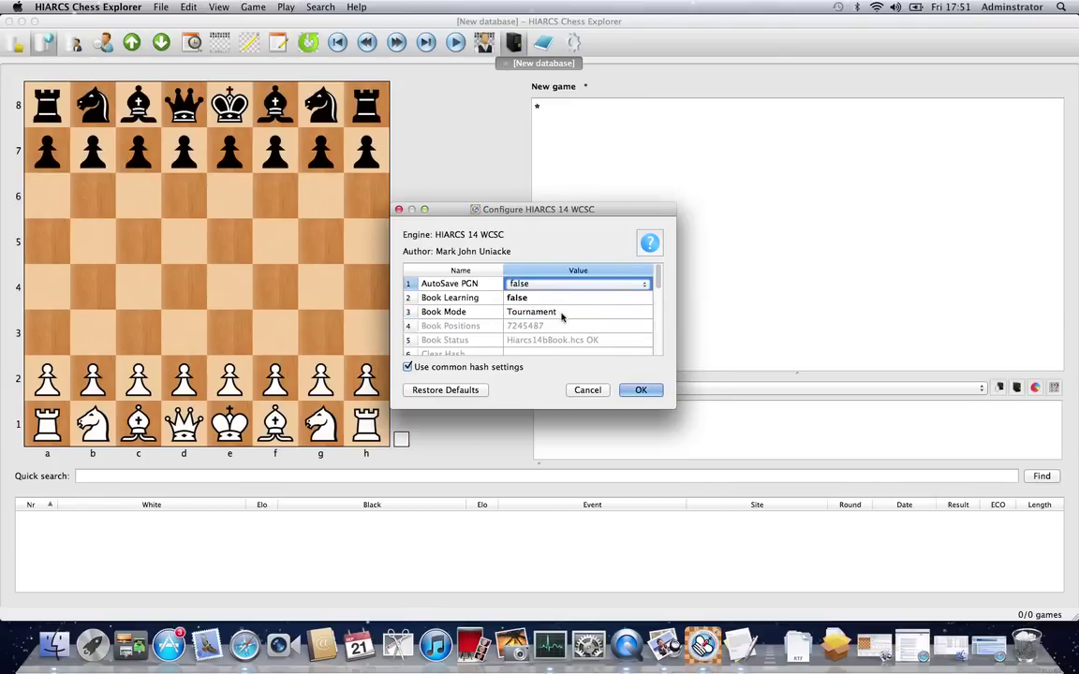
left_click(563, 313)
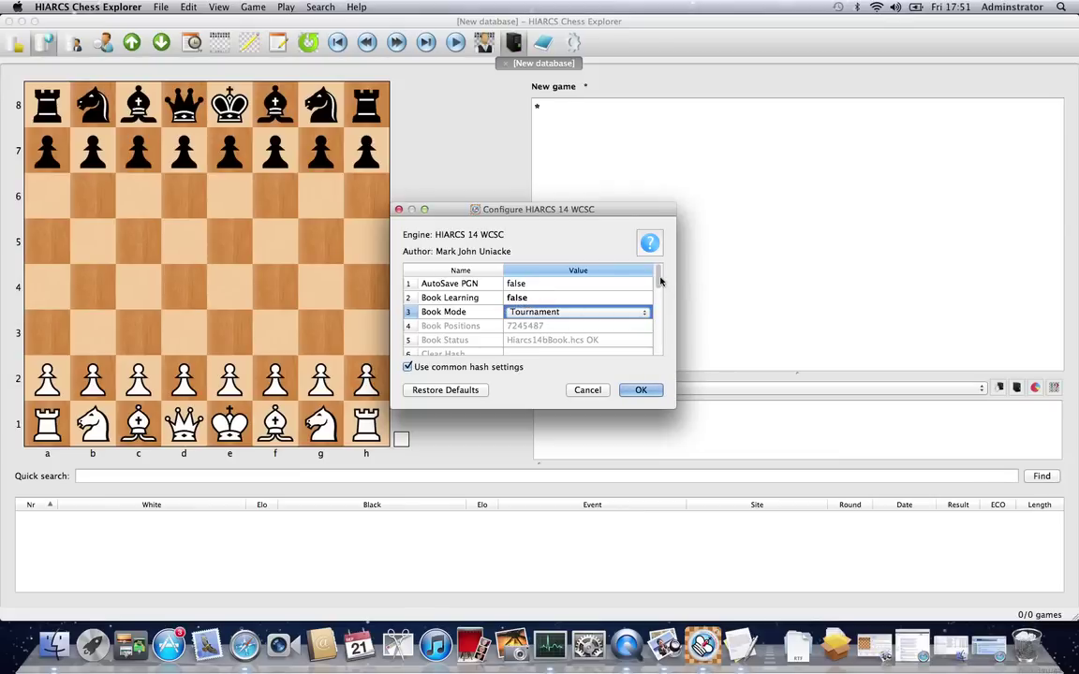
- Look through the remaining engine options, including Playing Style and Position Learning, and return to the start of the list
scroll(658, 286, "down", 1)
scroll(640, 313, "up", 1)
scroll(661, 284, "down", 5)
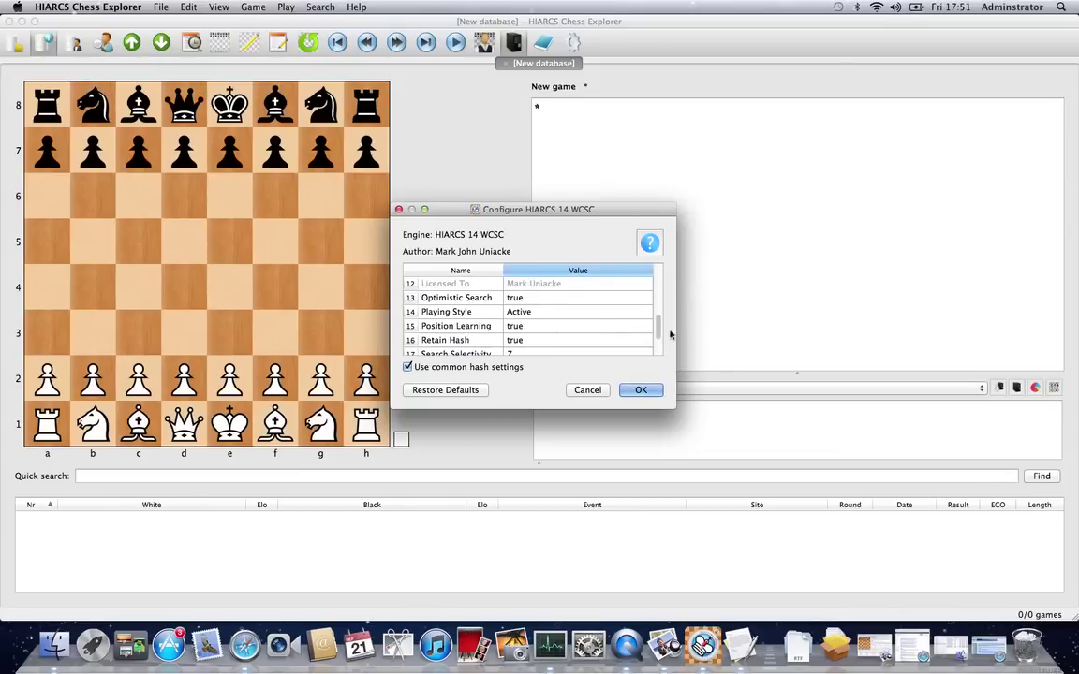
left_click(653, 326)
left_click_drag(662, 333, 661, 271)
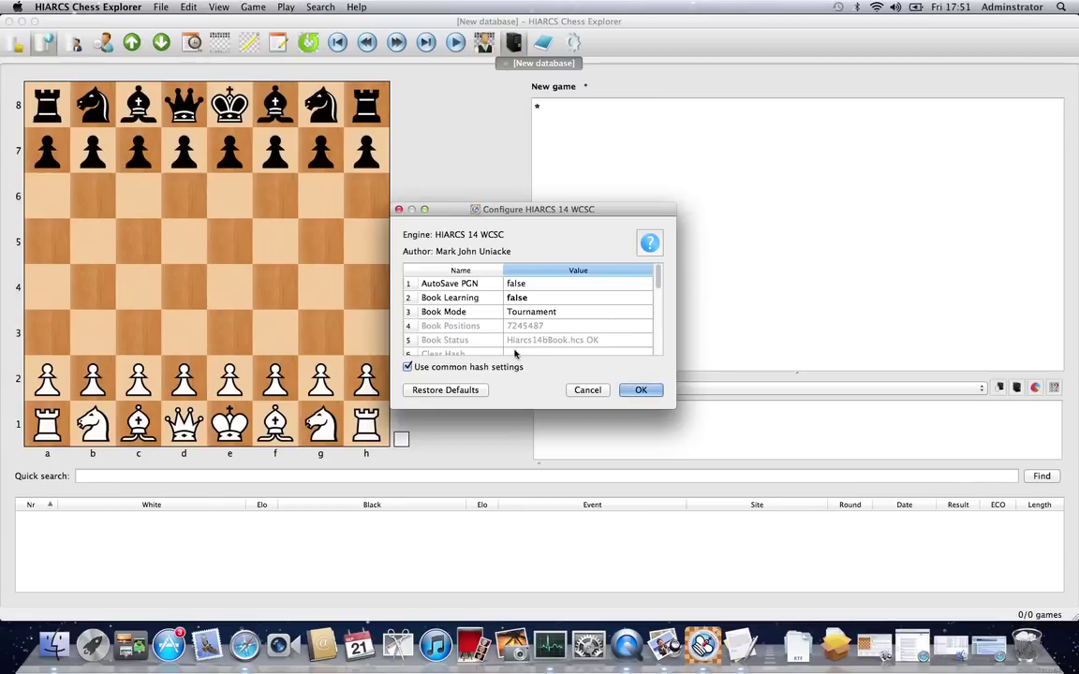
- Restore the HIARCS 14 WCSC options to their defaults, check the list to its end, and accept the configuration
left_click(463, 390)
scroll(656, 313, "down", 5)
mouse_move(665, 332)
left_mouse_down()
mouse_move(665, 352)
mouse_move(657, 281)
mouse_move(658, 353)
left_mouse_up()
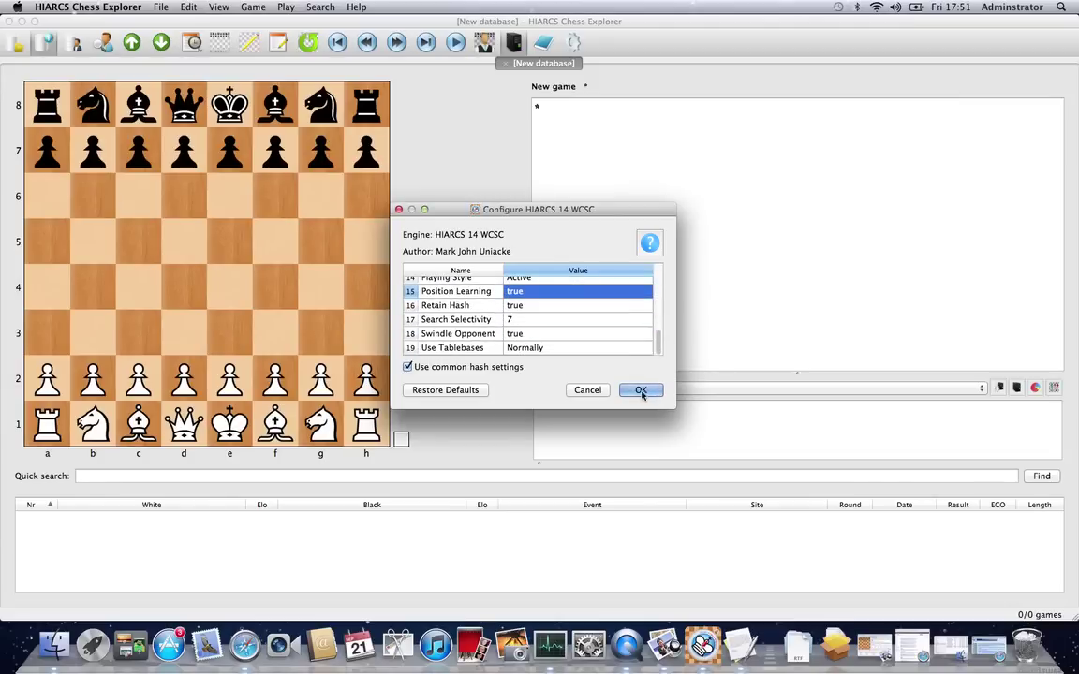
left_click(641, 390)
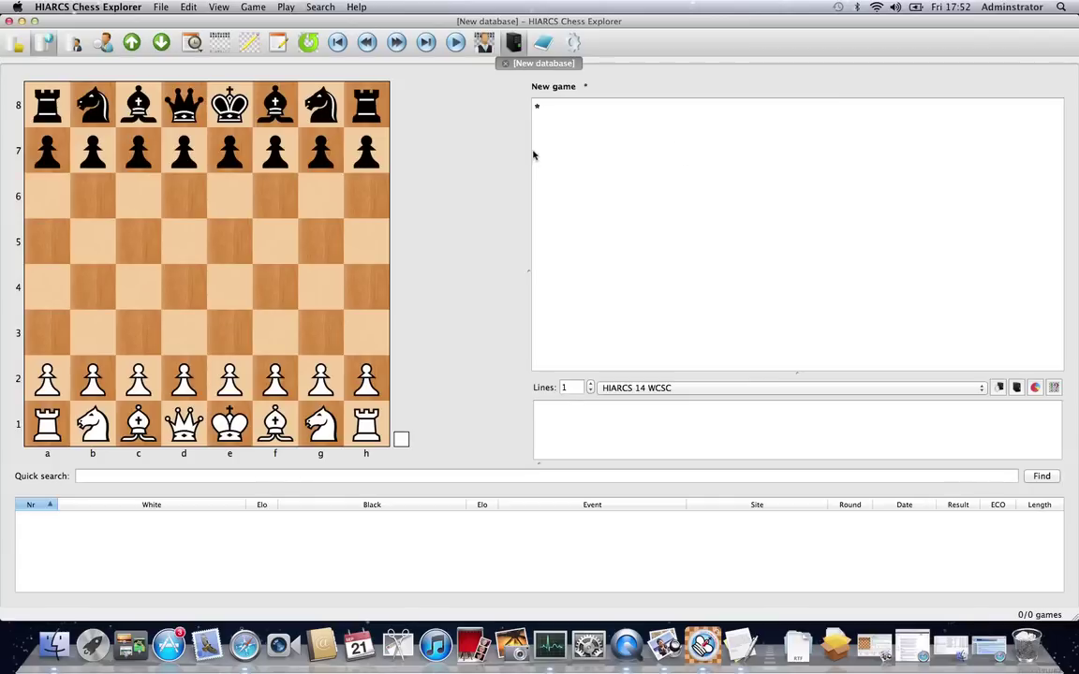
- Open the engine preferences and select HIARCS 14 WCSC among the installed engines
left_click(573, 43)
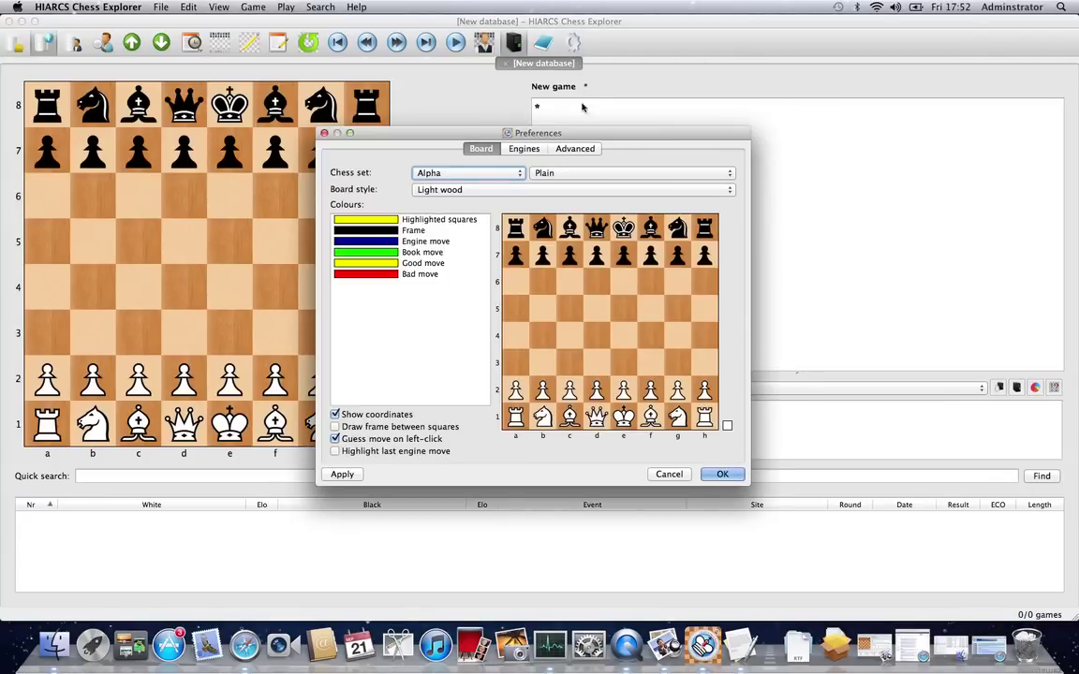
left_click(525, 150)
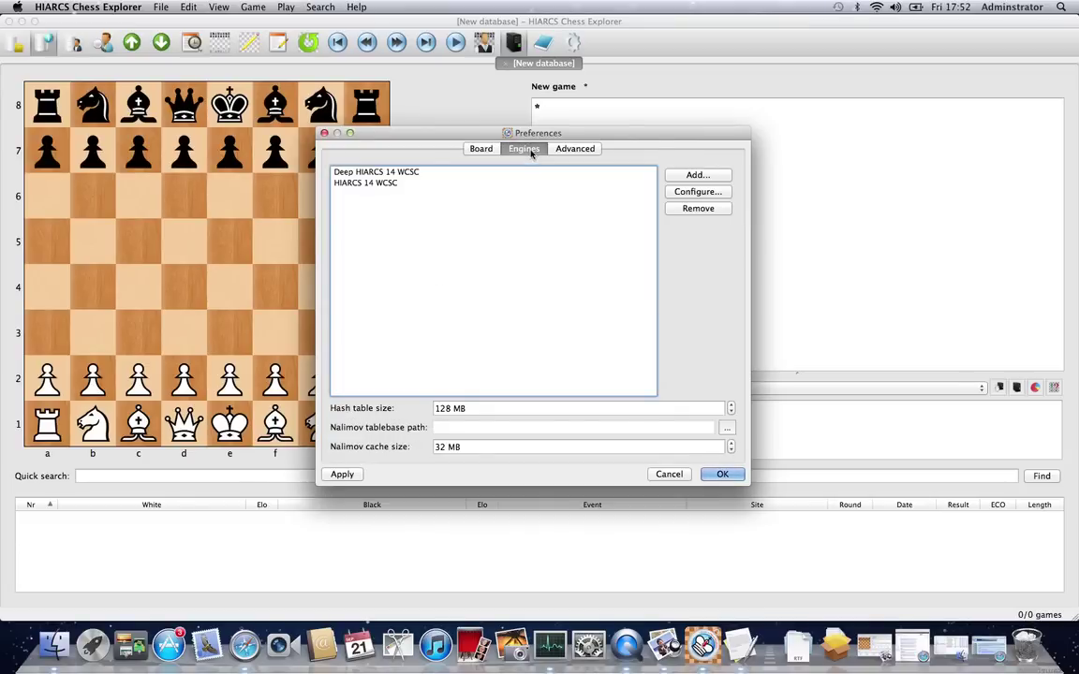
left_click(339, 185)
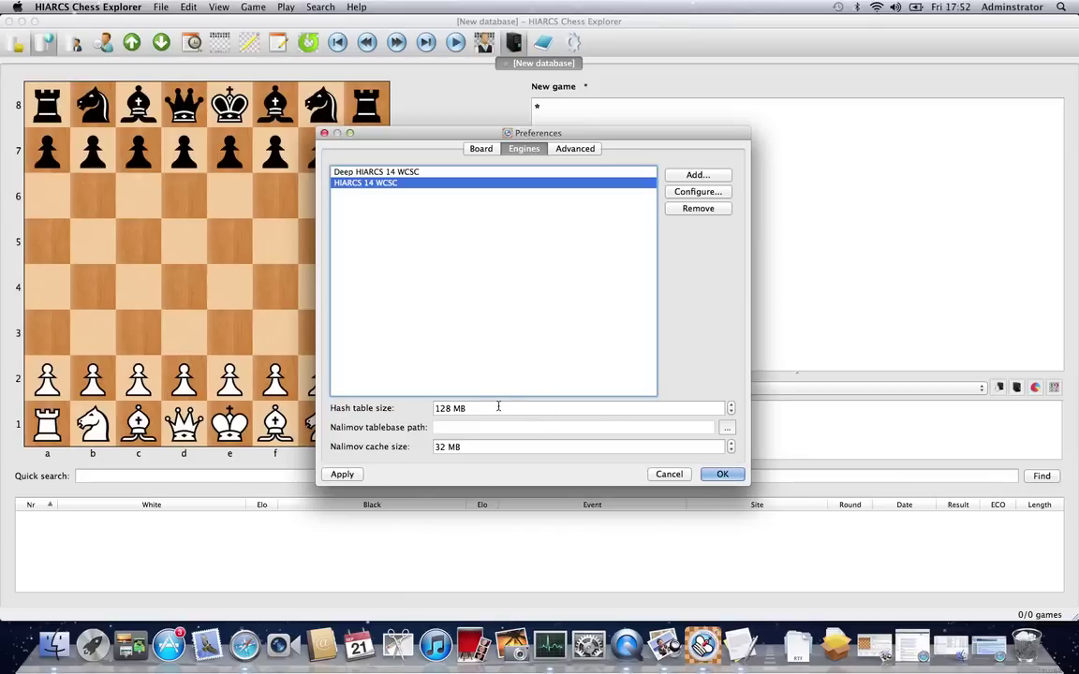
- Try raising and lowering the shared hash table size, ending at 128 MB
left_click(531, 409)
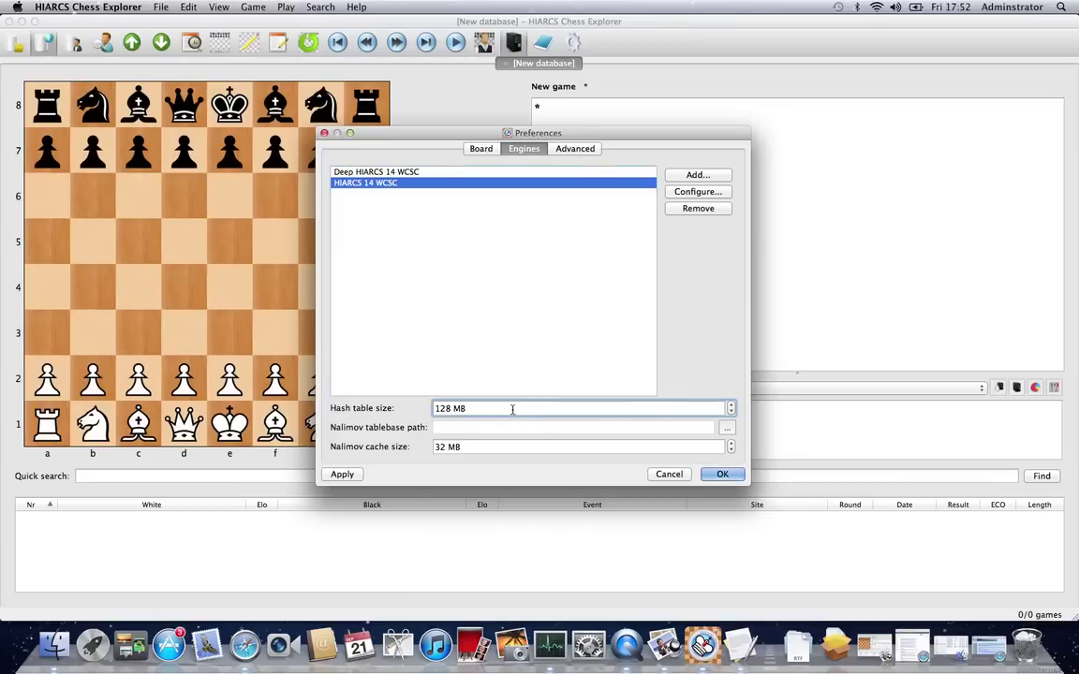
left_click(731, 406)
left_click(731, 406)
left_click(732, 413)
left_click(731, 413)
left_click(731, 406)
left_click(732, 405)
left_click(731, 413)
left_click(732, 413)
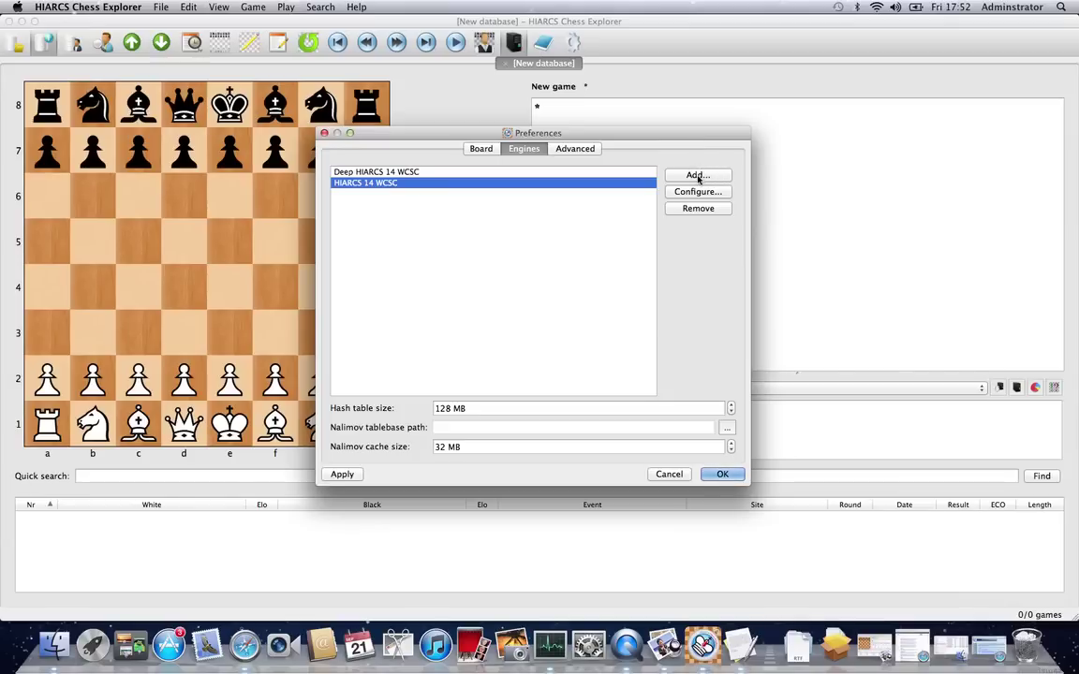
- Add the Hiarcs13.1SP executable from the HIARCS 13 folder in Applications as a new engine and accept the preferences
left_click(698, 176)
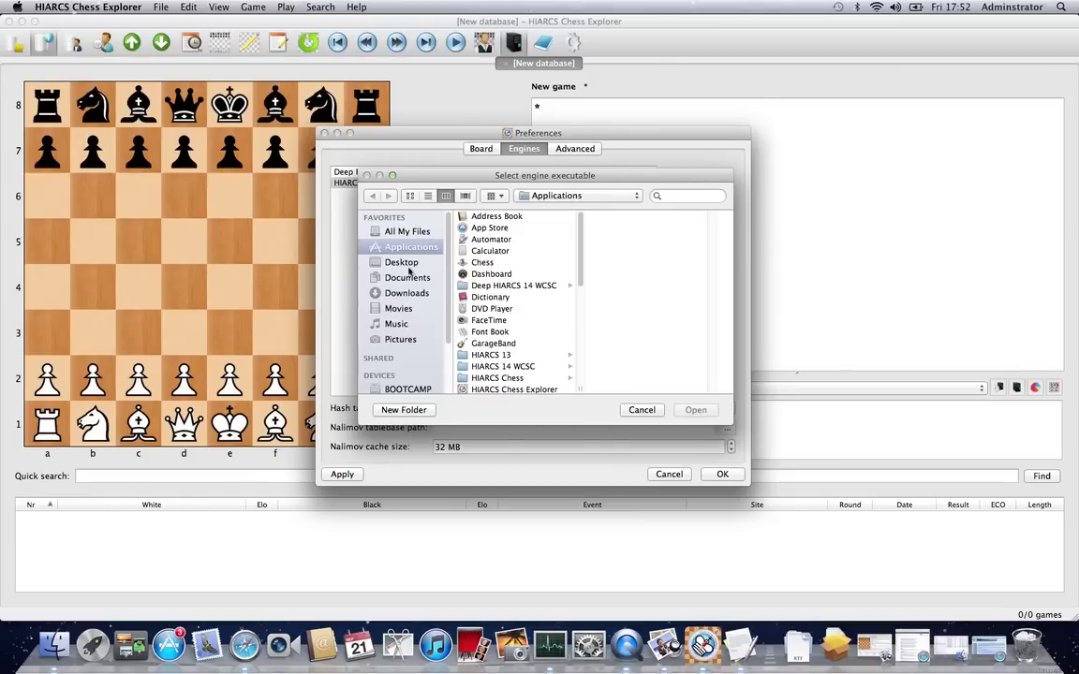
left_click(411, 295)
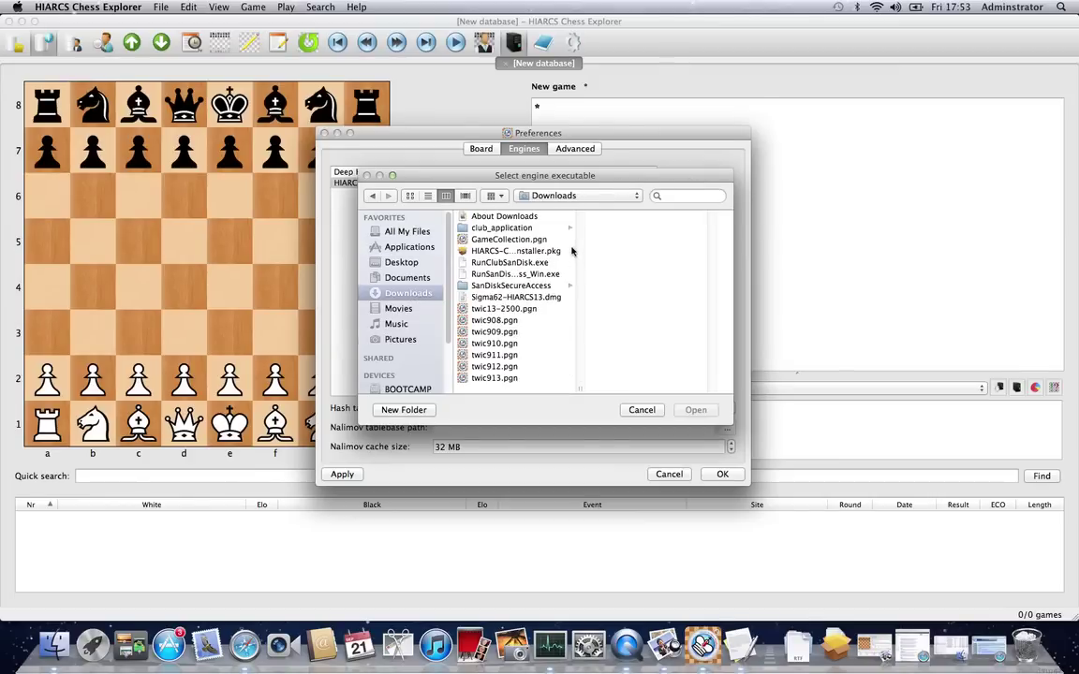
left_click(393, 245)
scroll(581, 246, "down", 3)
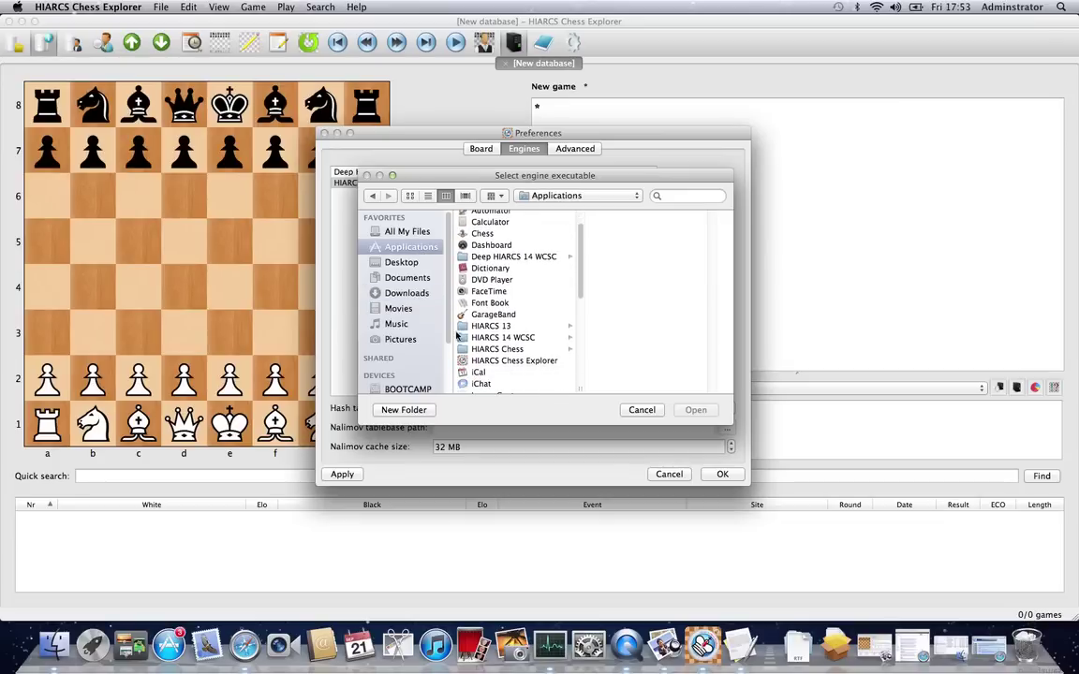
left_click(485, 326)
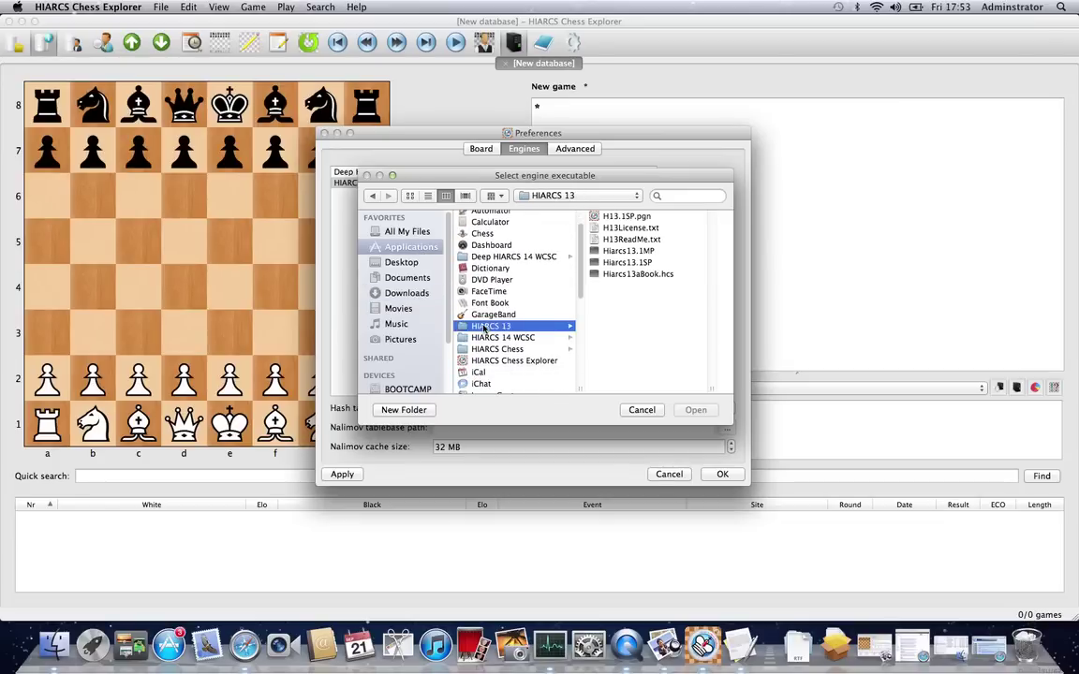
double_click(635, 265)
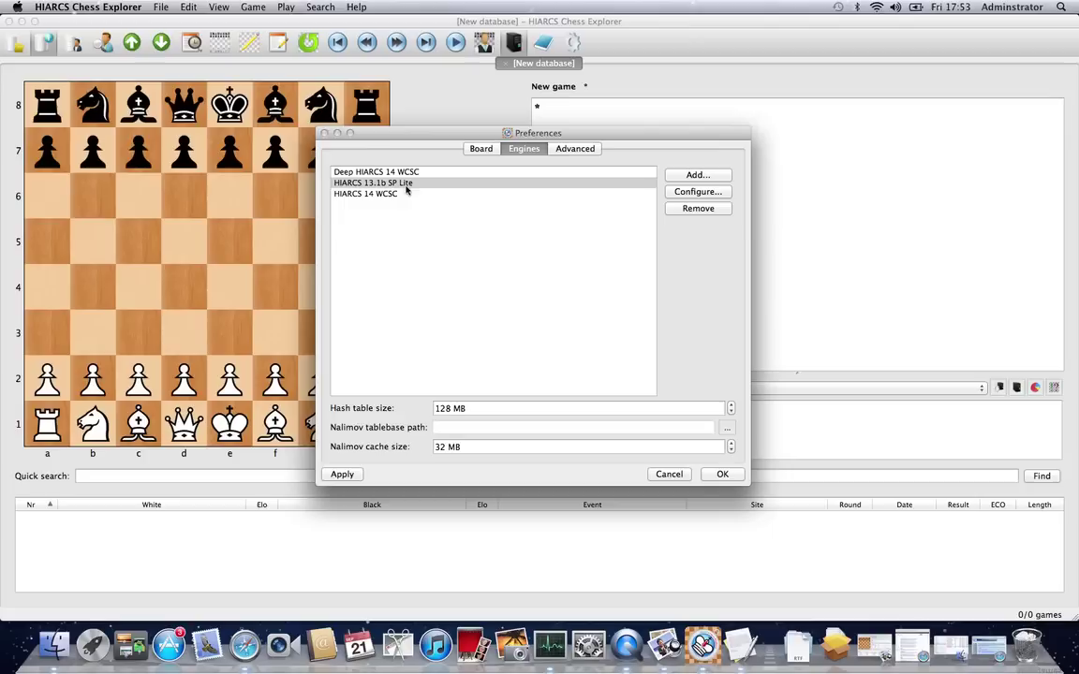
left_click(723, 475)
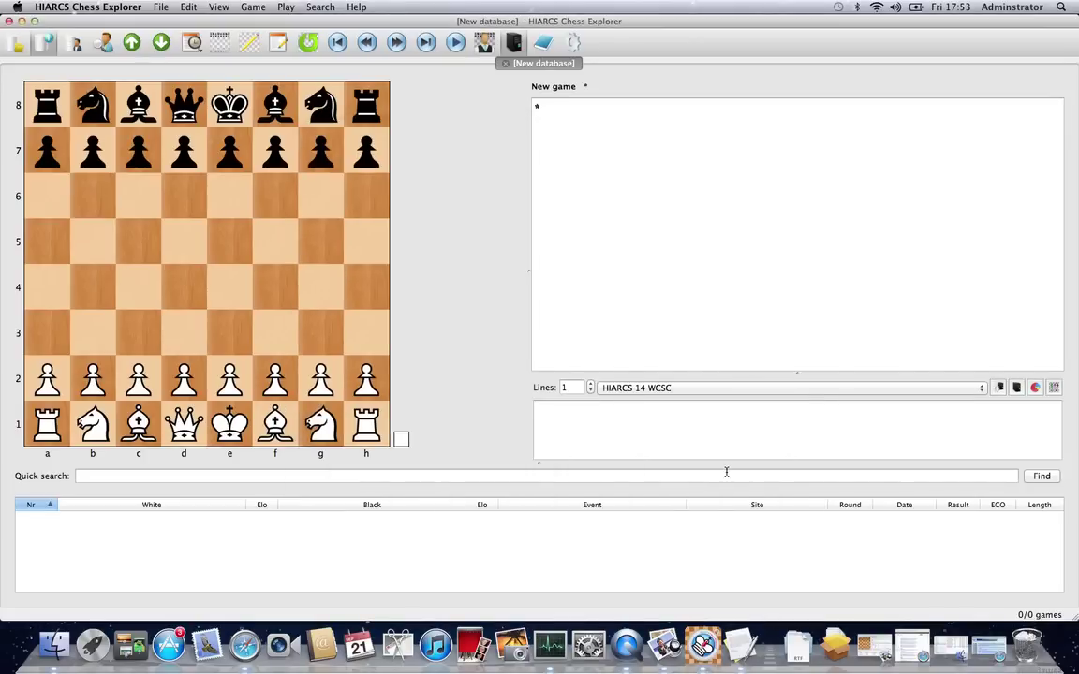
- Open the list of engines available for analysis
left_click(982, 387)
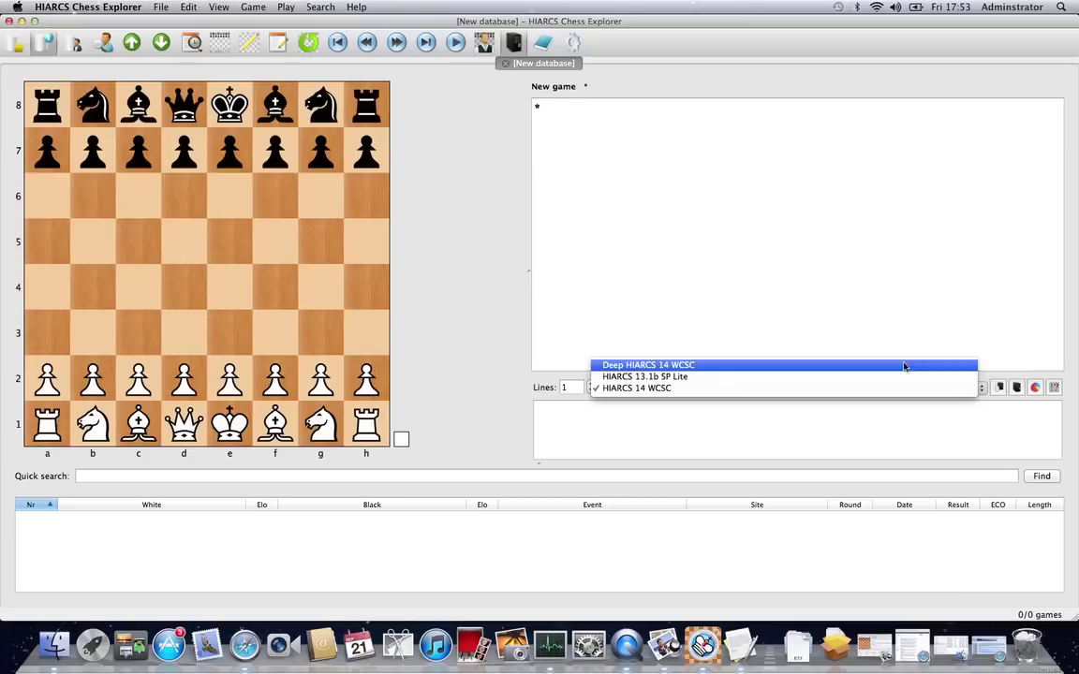